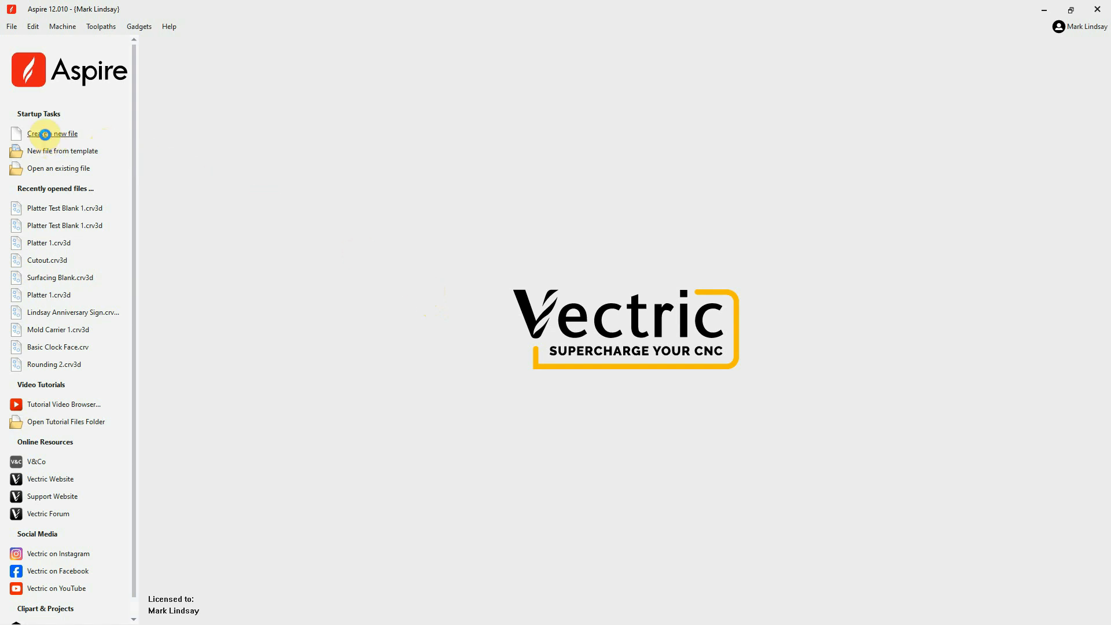
Create a new blank job from Startup Tasks
click(45, 135)
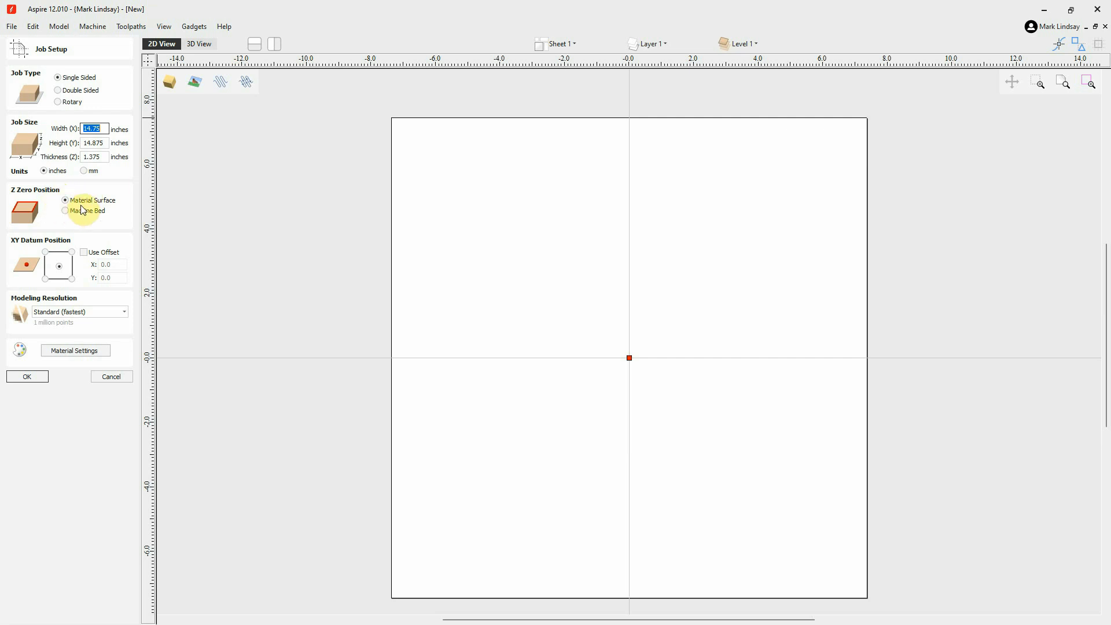
Put the XY datum at the material's bottom-left corner and enable Use Offset
click(45, 280)
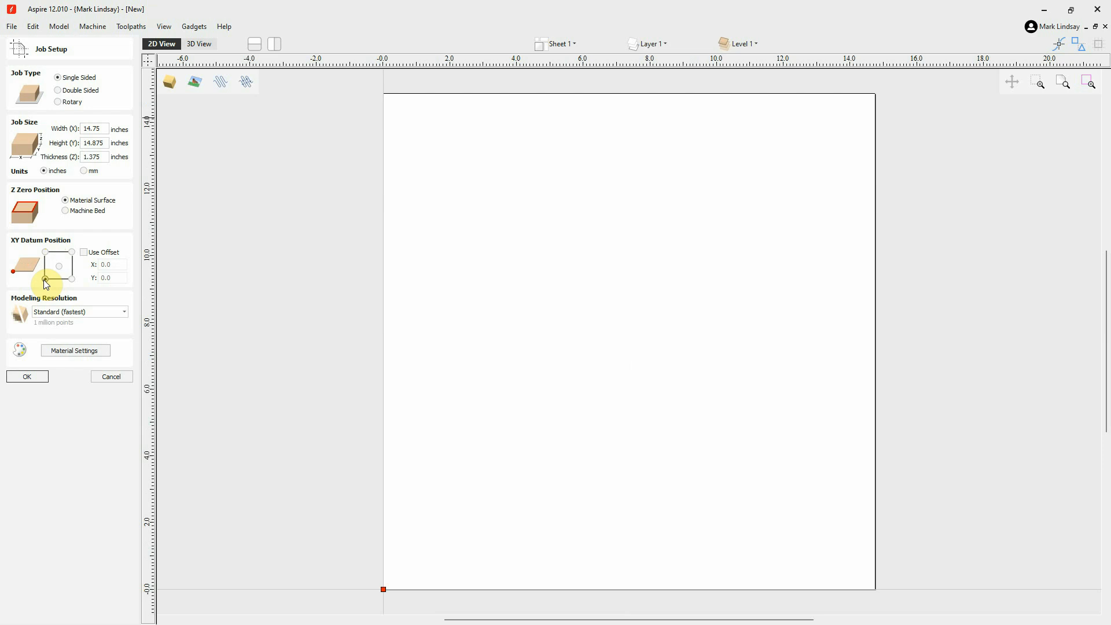
click(83, 253)
Enter a datum offset of X 3.0 and Y 3.0 inches
click(117, 264)
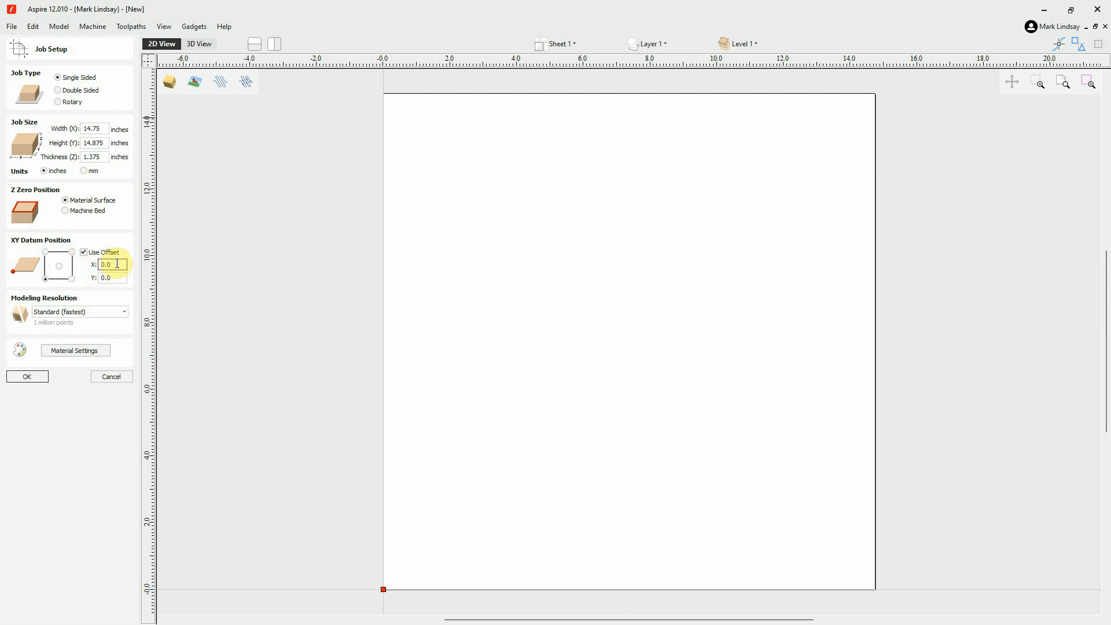
drag(117, 264, 91, 266)
text(3.0)
key(Tab)
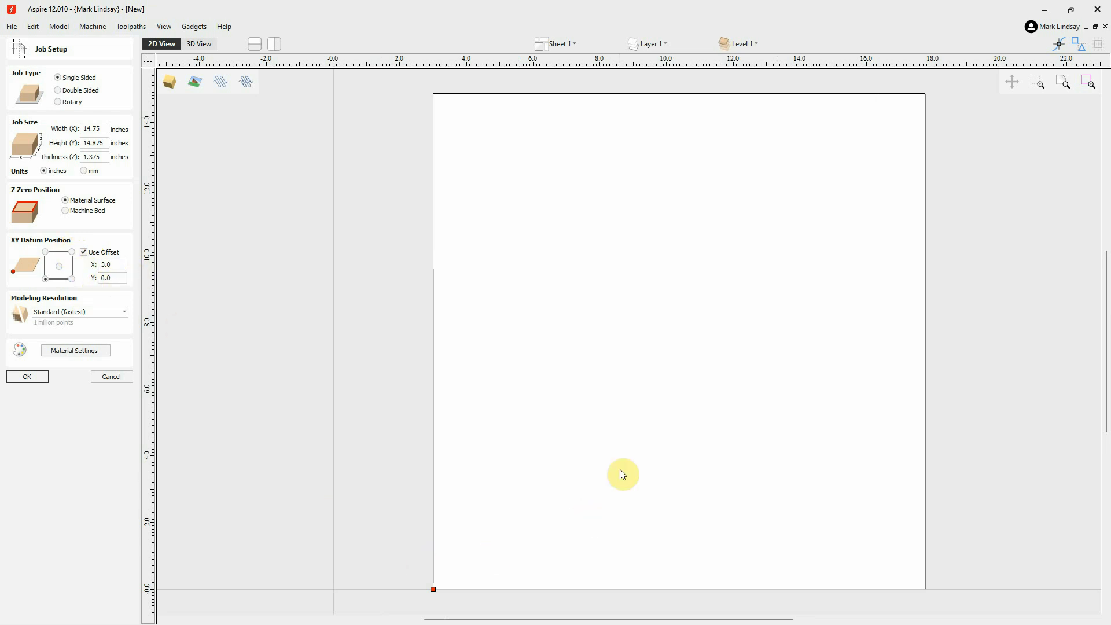
scroll(496, 344, down, 1)
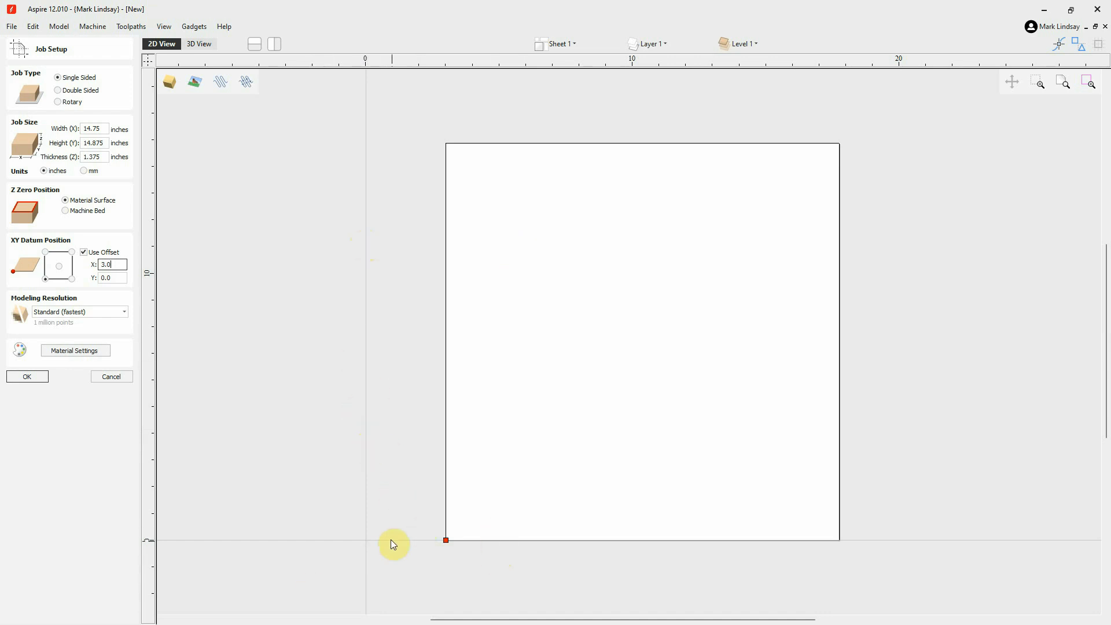
click(112, 278)
text(3.0)
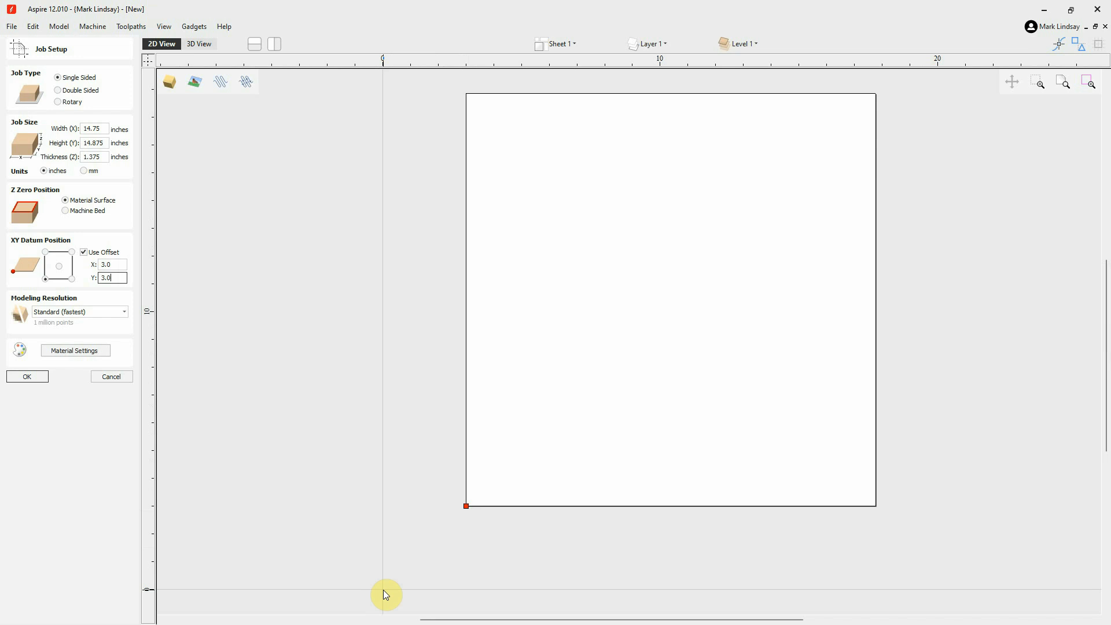
Accept the job setup and zoom the 2D view to check the offset sheet
click(31, 382)
scroll(576, 460, up, 2)
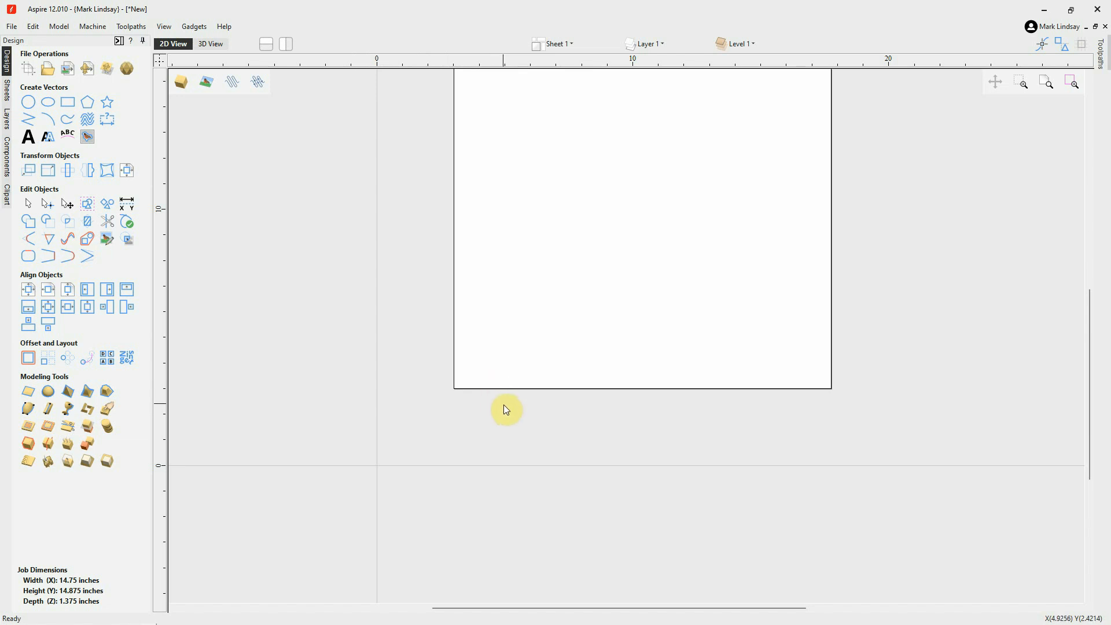
scroll(550, 387, down, 4)
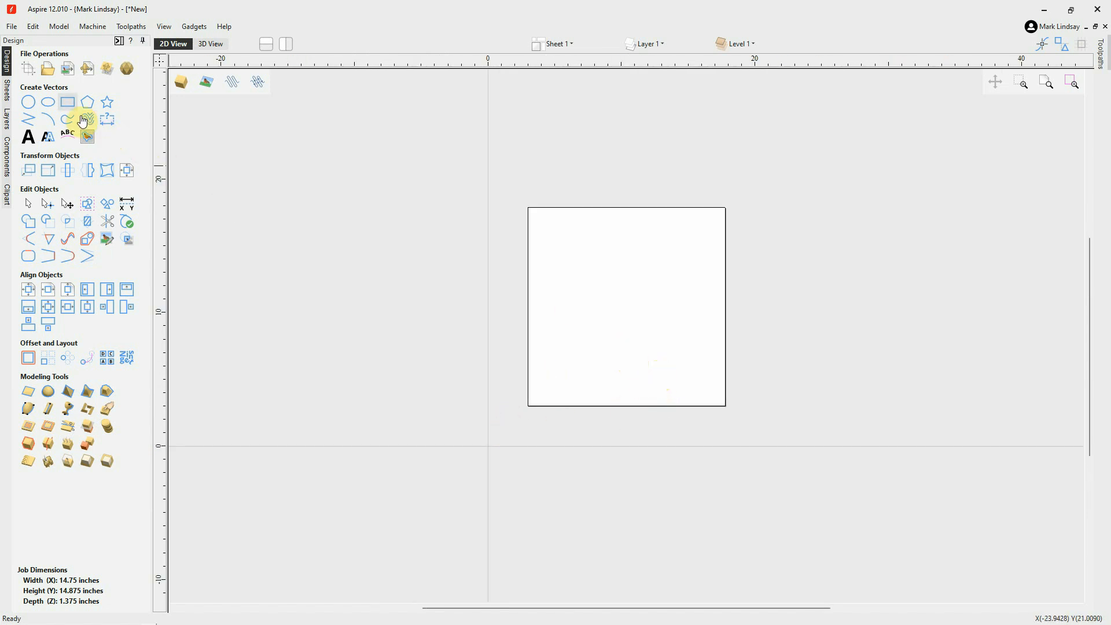
In Draw Rectangle, set width to 15.75 and height to y+5 (19.875 inches)
click(68, 102)
click(104, 237)
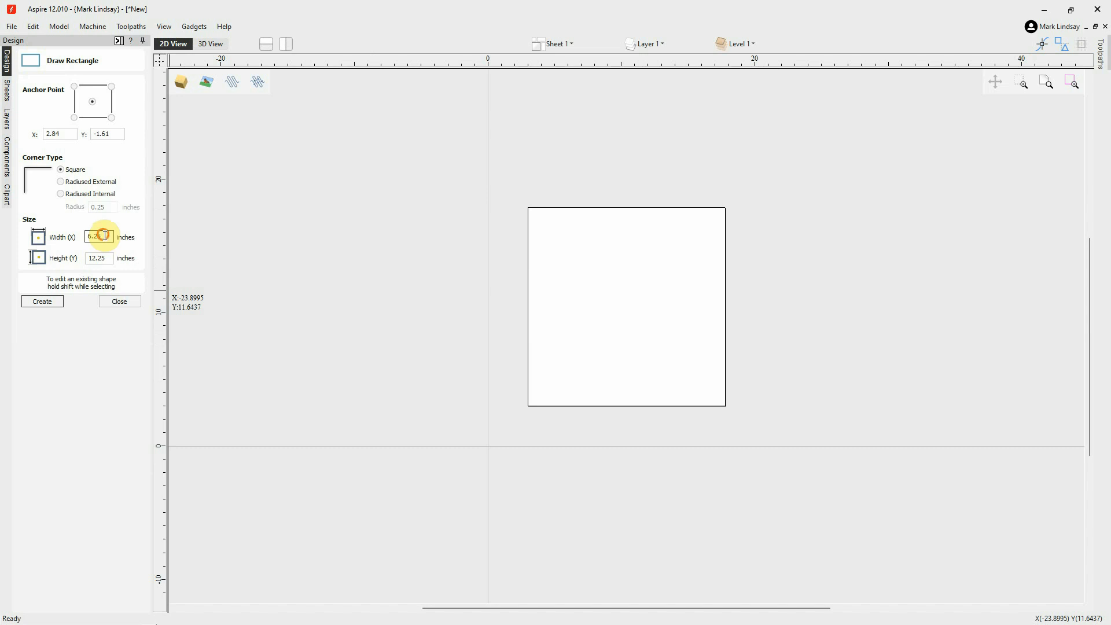
double_click(105, 237)
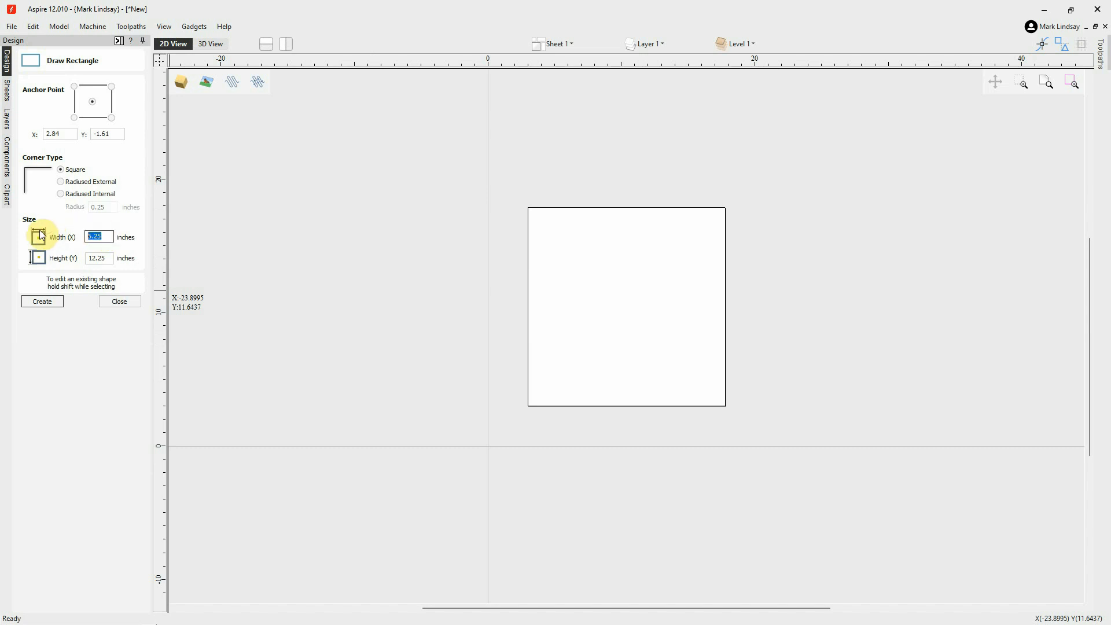
text(x+1)
key(equal)
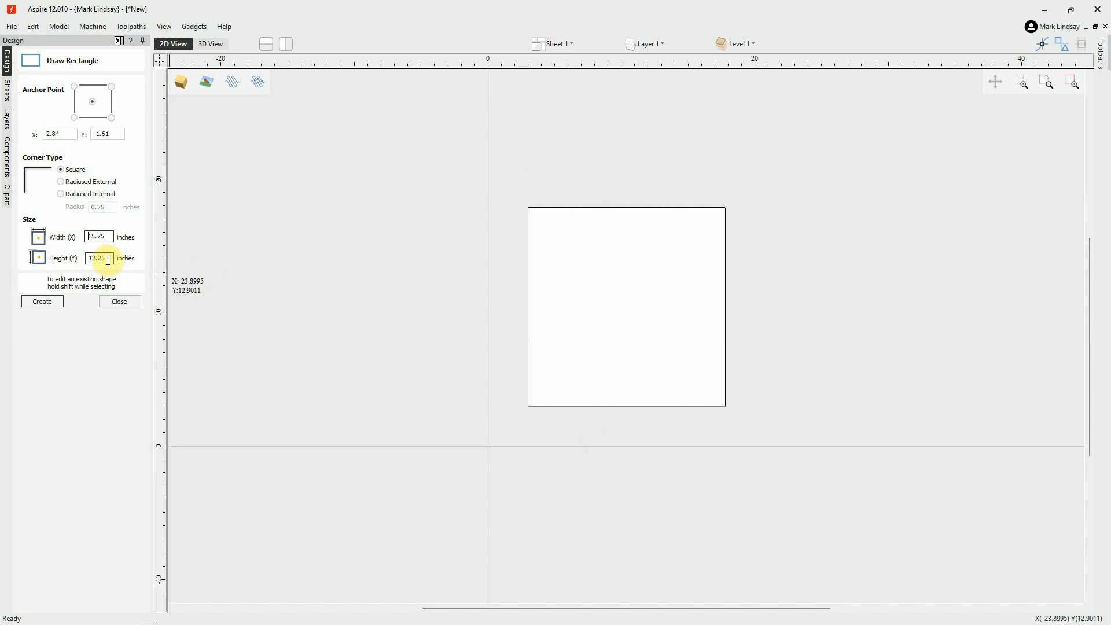
drag(106, 258, 54, 261)
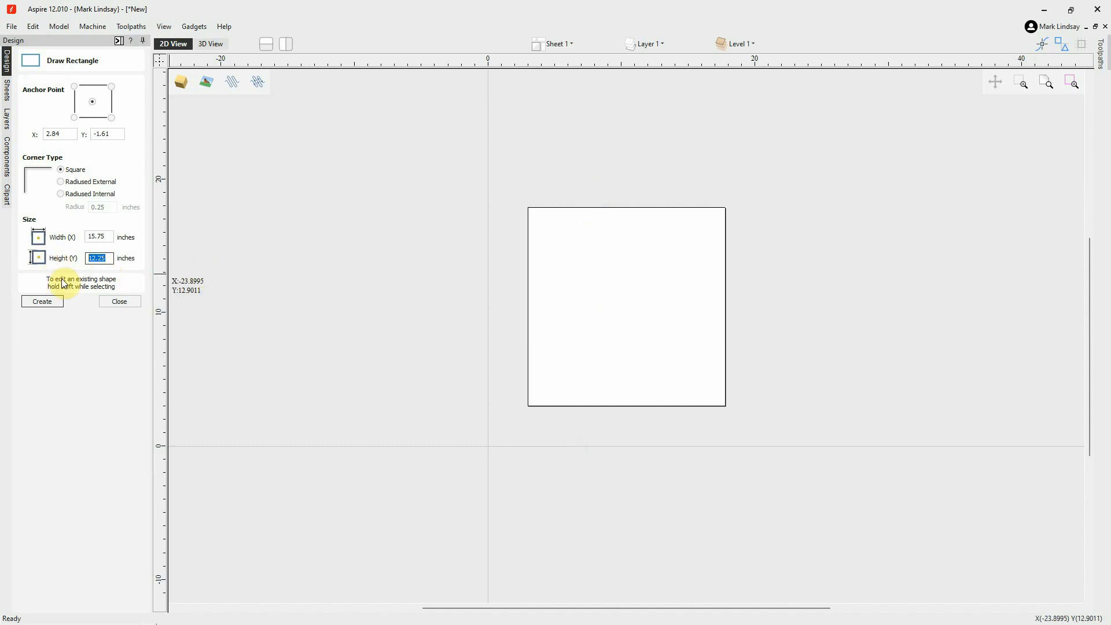
text(y)
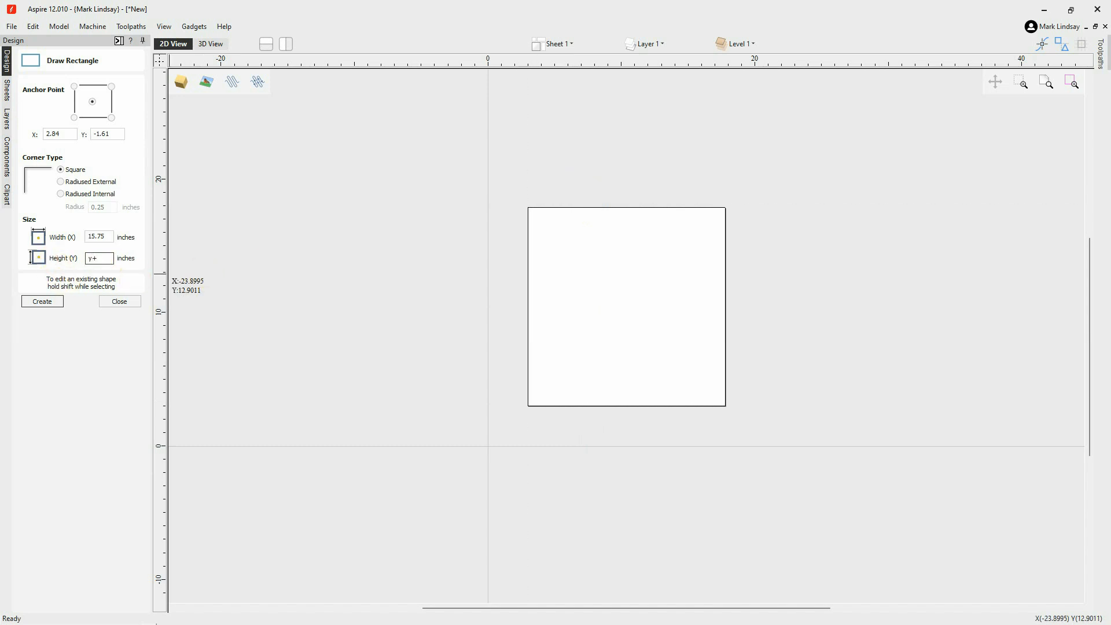
text(+5)
key(equal)
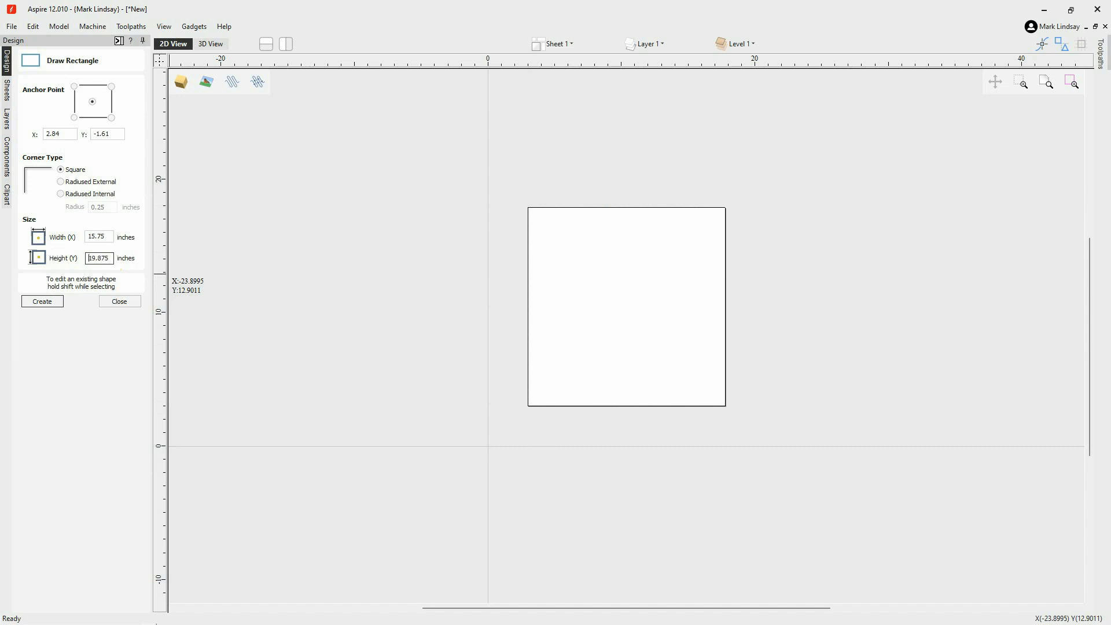
Create the 15.75 × 19.875 rectangle, select it, and align it to the material centre
click(47, 302)
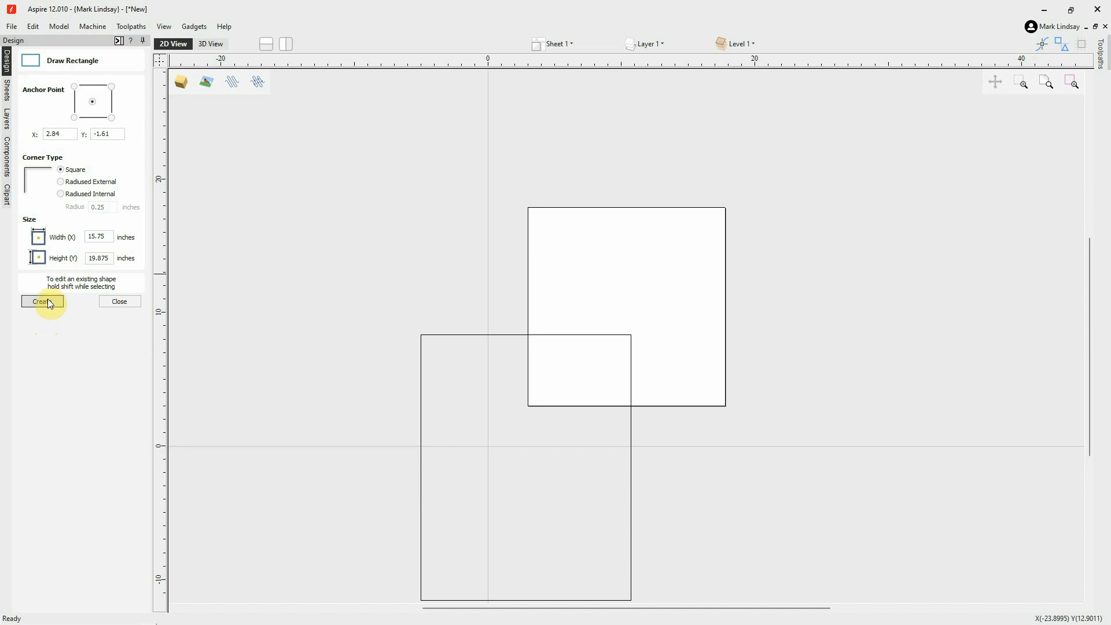
click(110, 301)
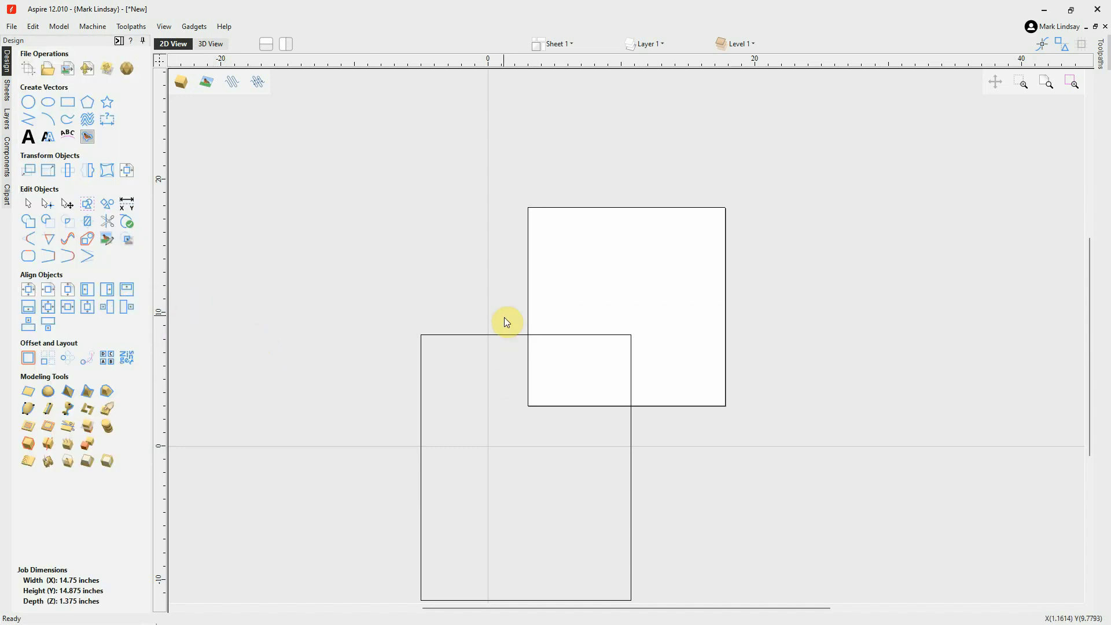
drag(504, 316, 441, 391)
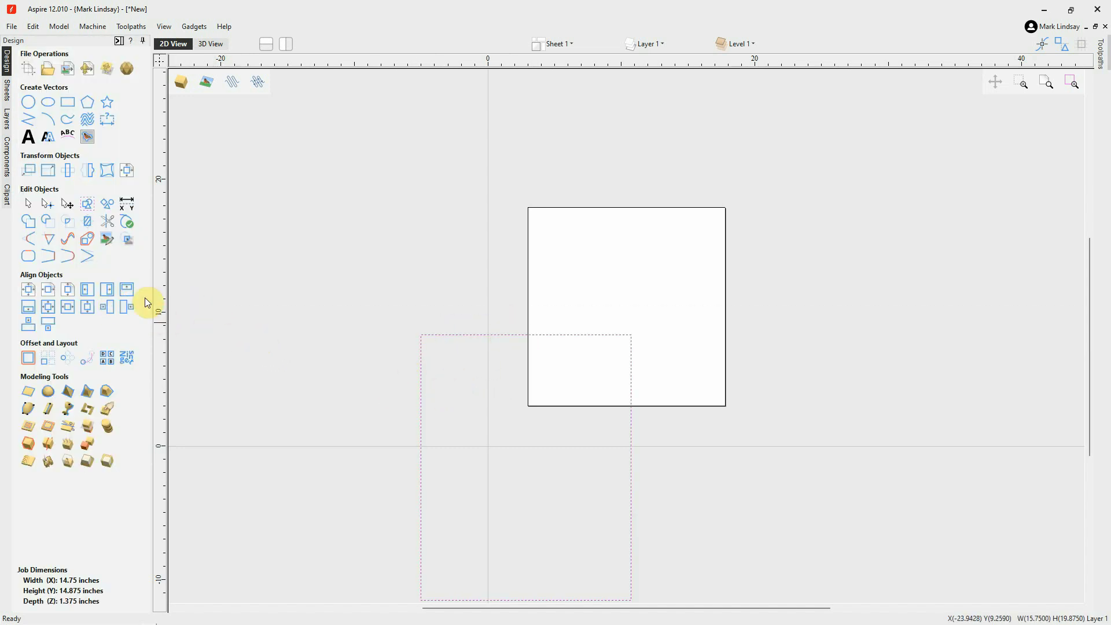
click(127, 170)
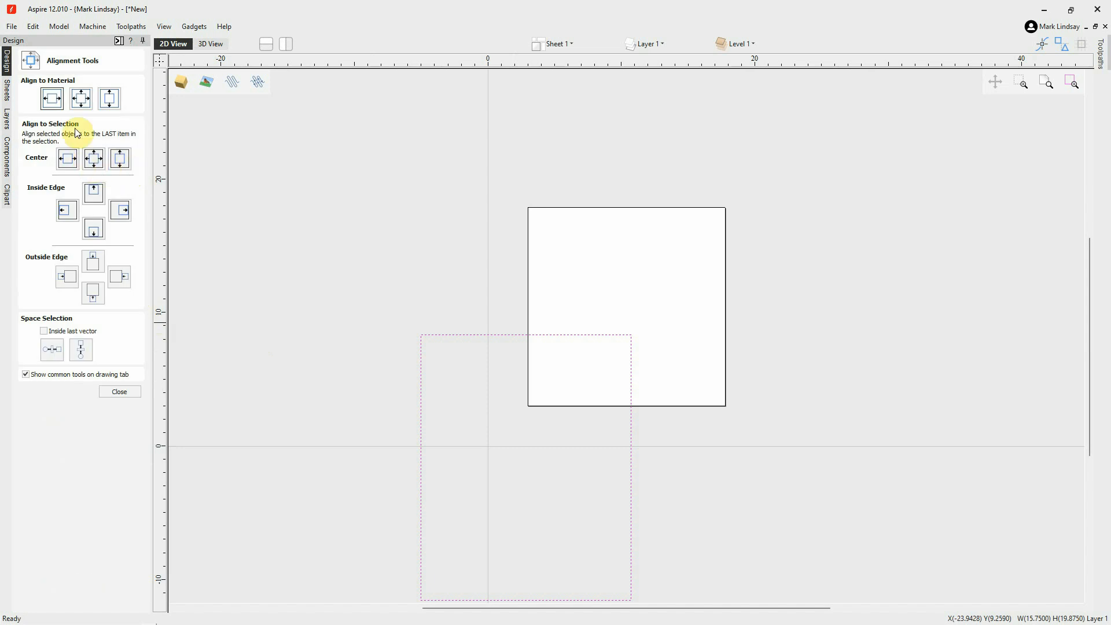
click(80, 100)
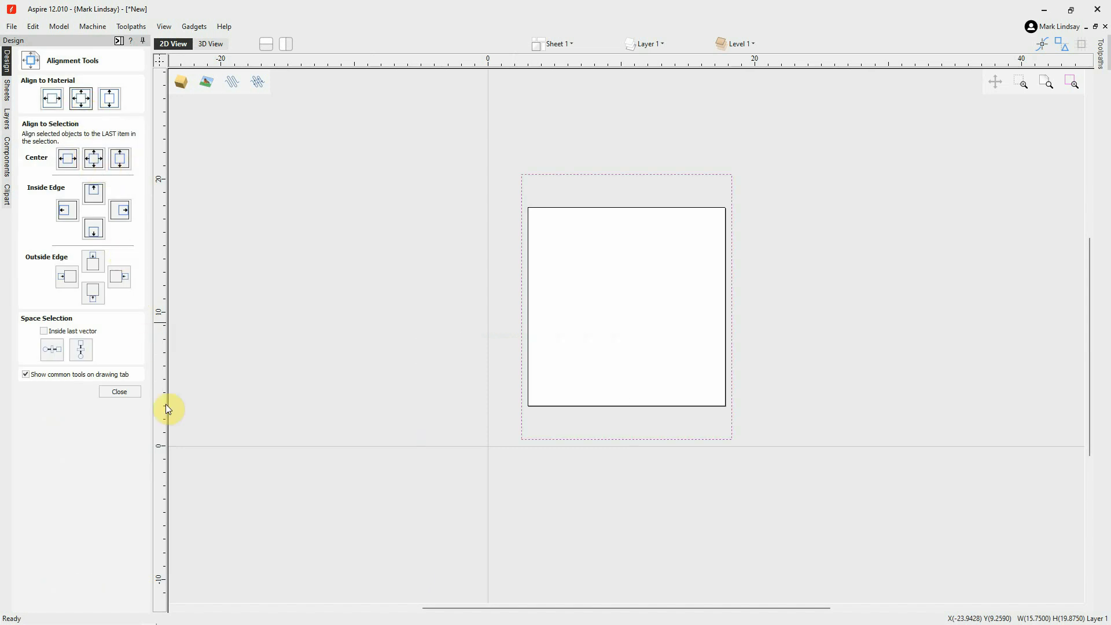
Close Alignment Tools and zoom to inspect the rectangle overhanging the sheet
click(121, 393)
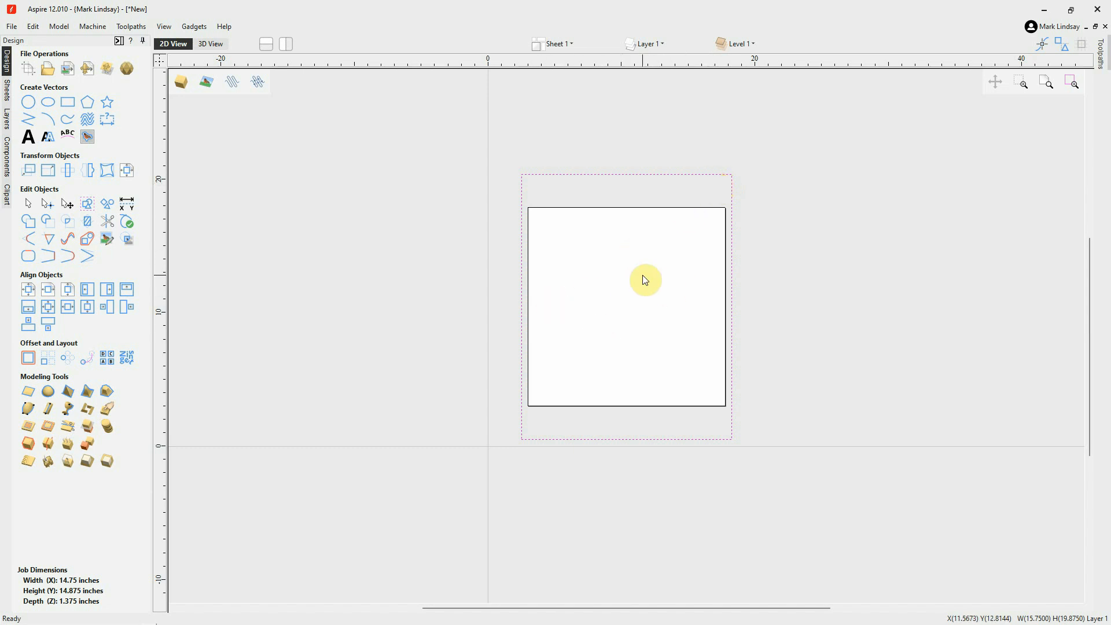
scroll(651, 412, up, 5)
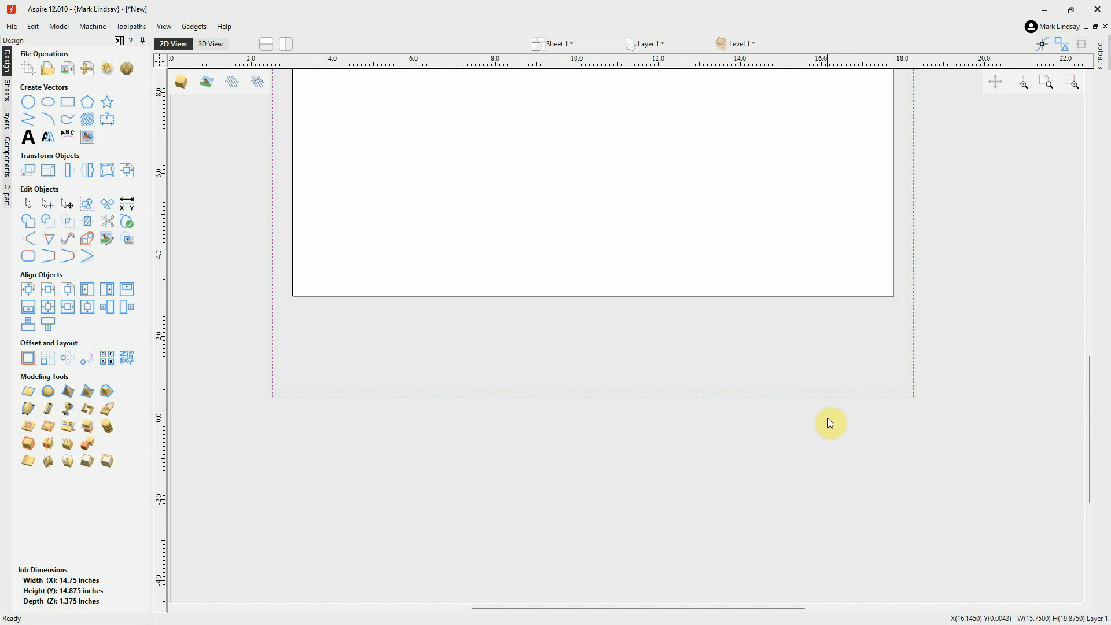
scroll(830, 422, down, 5)
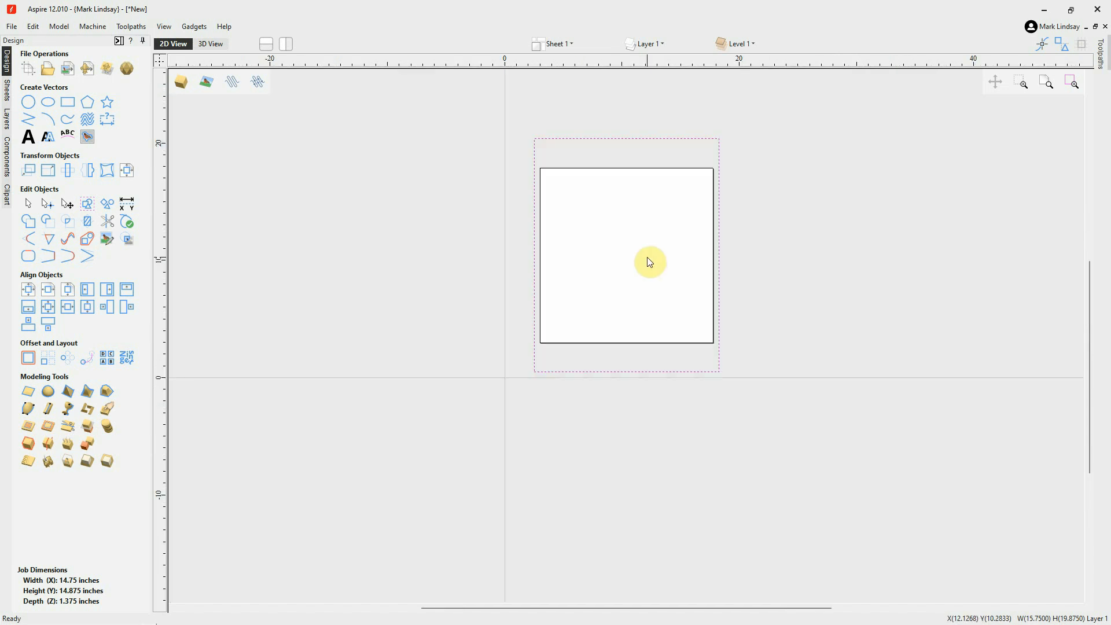